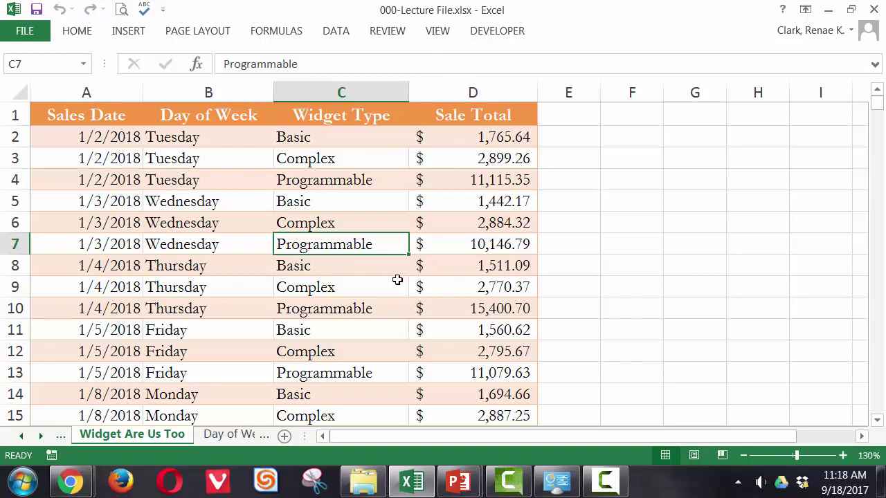
Step: Insert a PivotTable from range A1:D385 on a new worksheet
click(121, 35)
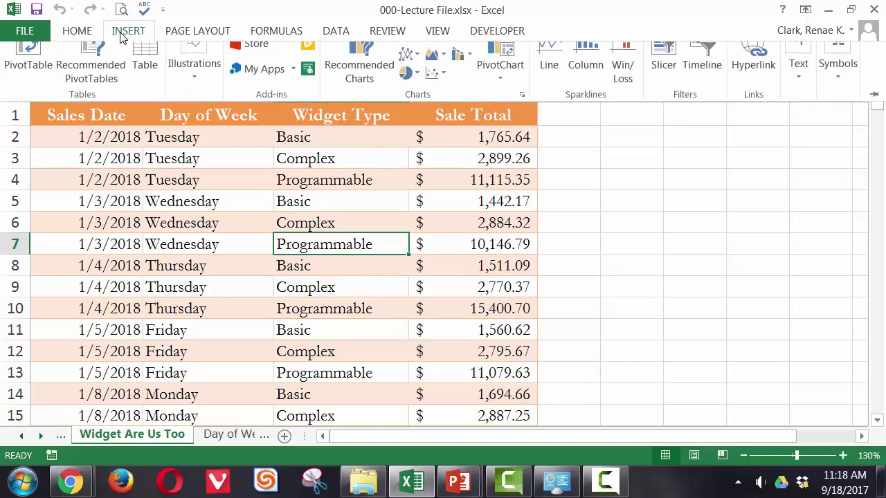
click(31, 72)
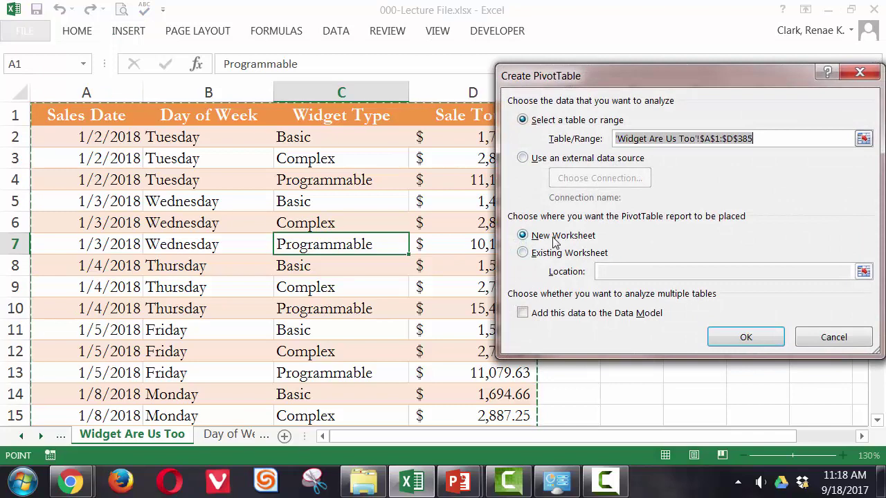
click(746, 340)
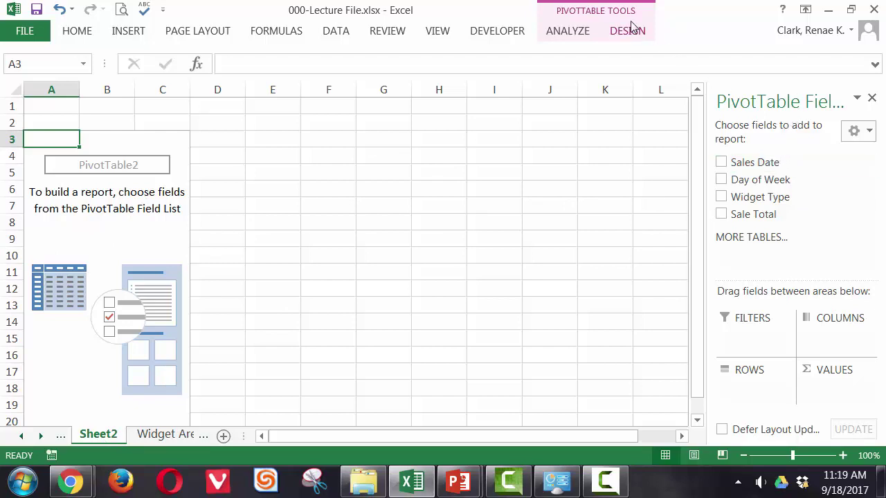
click(579, 33)
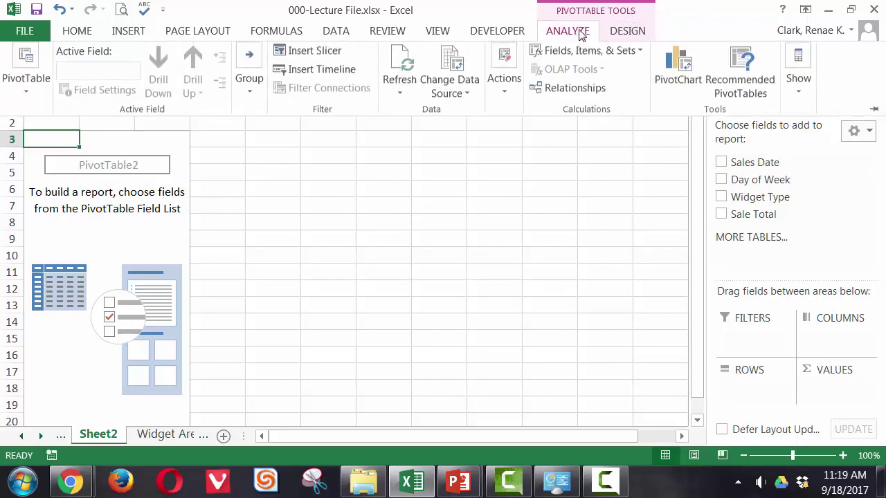
click(632, 38)
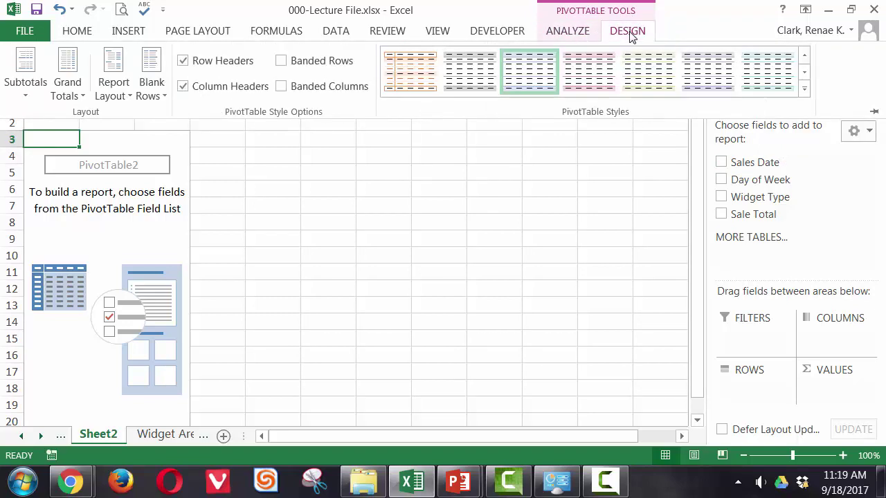
click(566, 36)
click(834, 219)
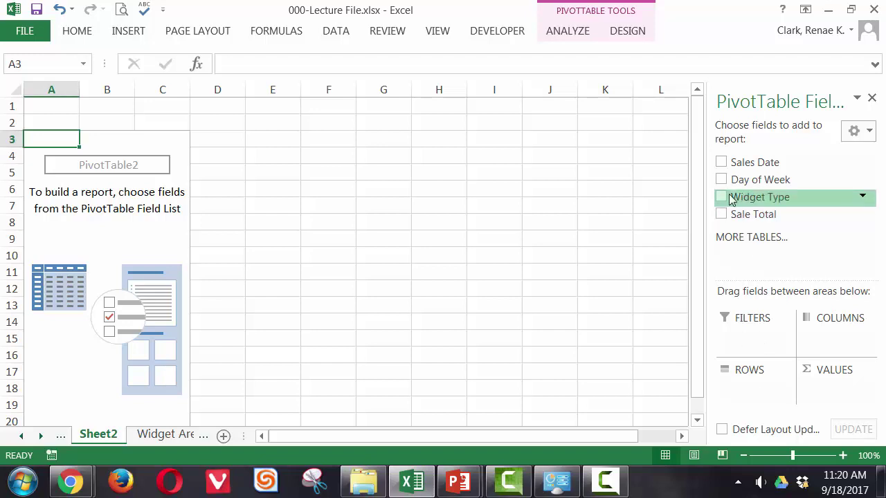
Step: Put Widget Type in rows, Day of Week in columns, and Sum of Sale Total in values
drag(738, 199, 753, 394)
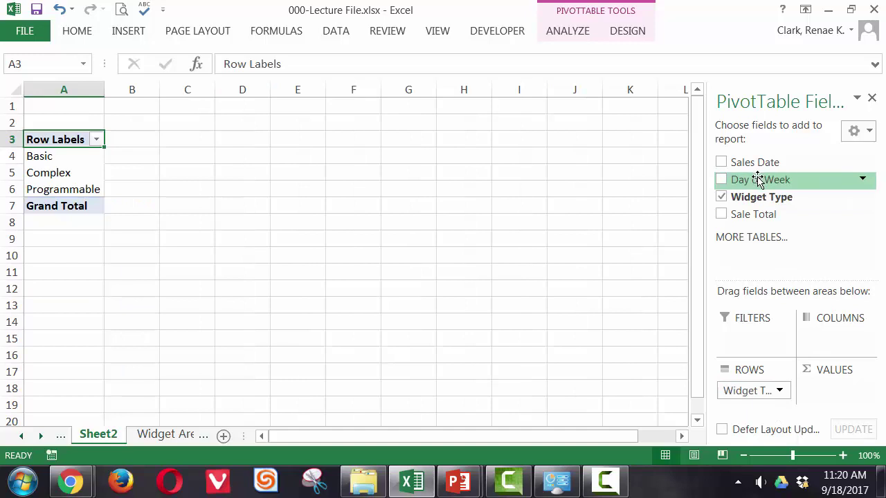
drag(759, 179, 845, 343)
drag(759, 214, 830, 395)
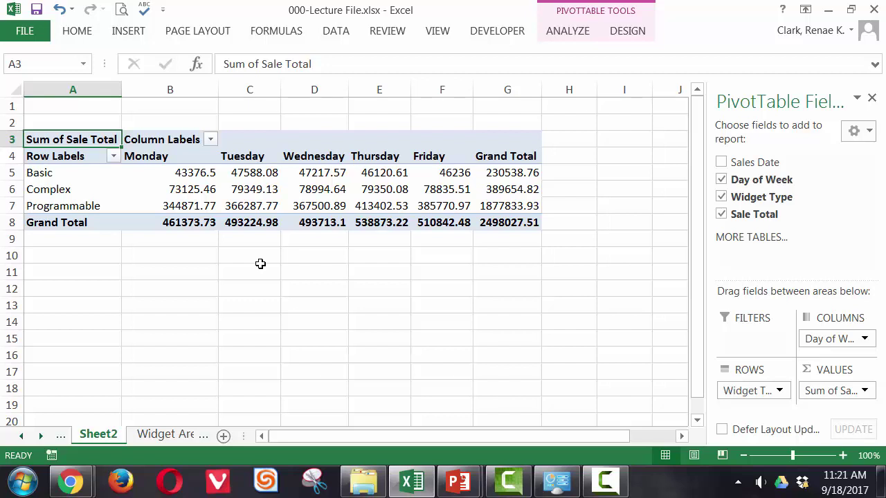
drag(173, 171, 497, 218)
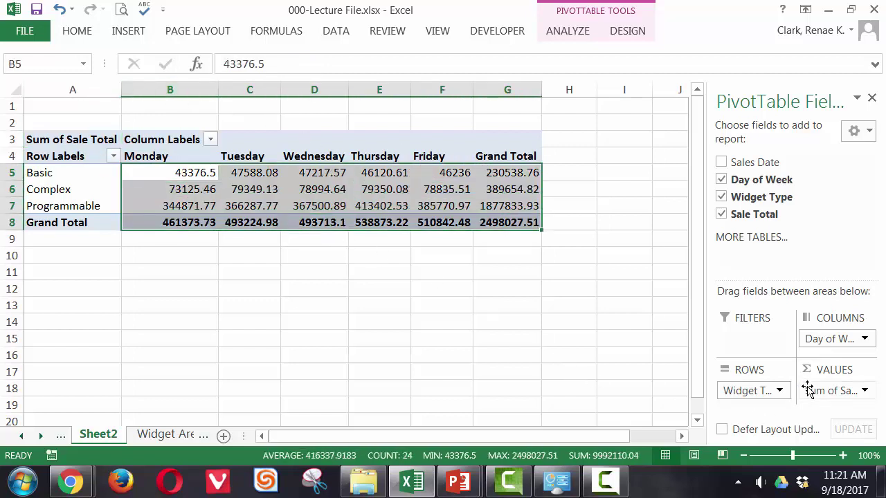
Step: Open Value Field Settings for the Sum of Sale Total field
click(509, 186)
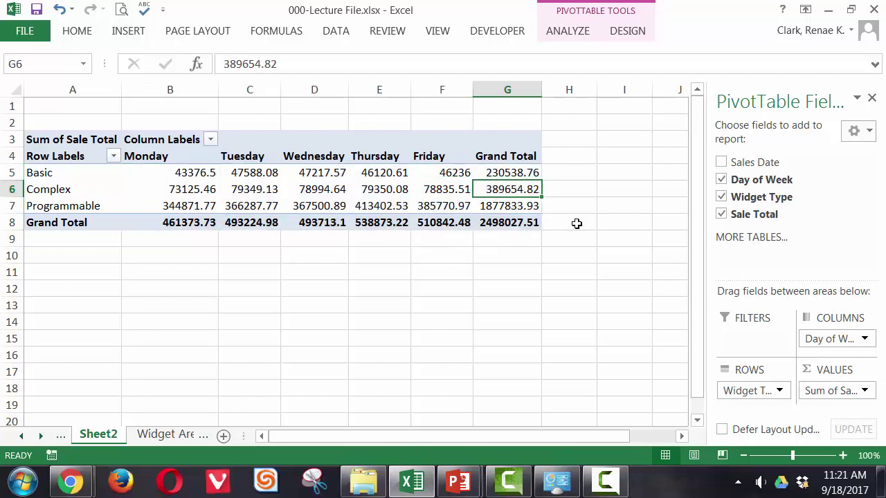
click(865, 391)
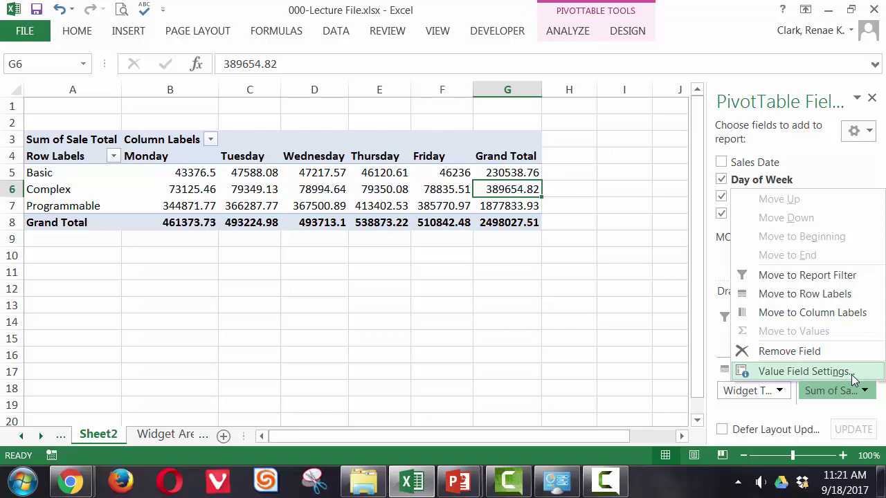
click(624, 371)
click(425, 189)
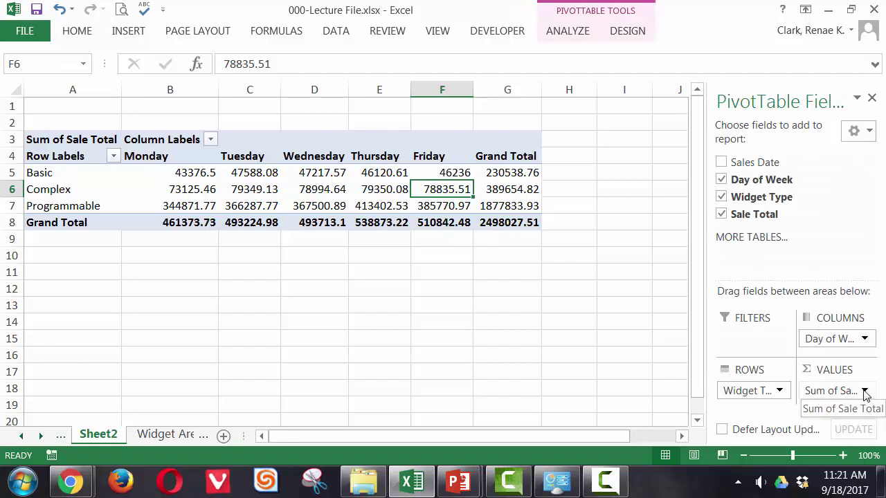
click(864, 392)
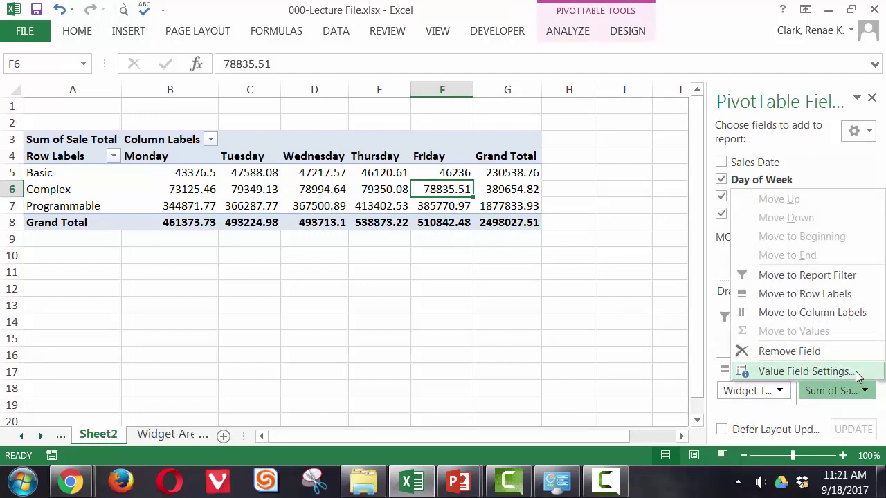
click(856, 373)
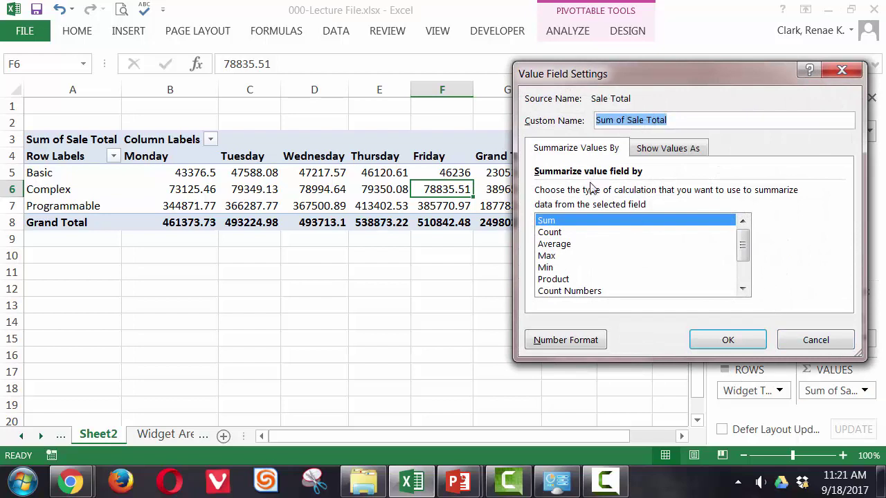
Step: Keep Sum, rename the value field 'Total Sales', and bring up its number format options
click(559, 244)
click(559, 222)
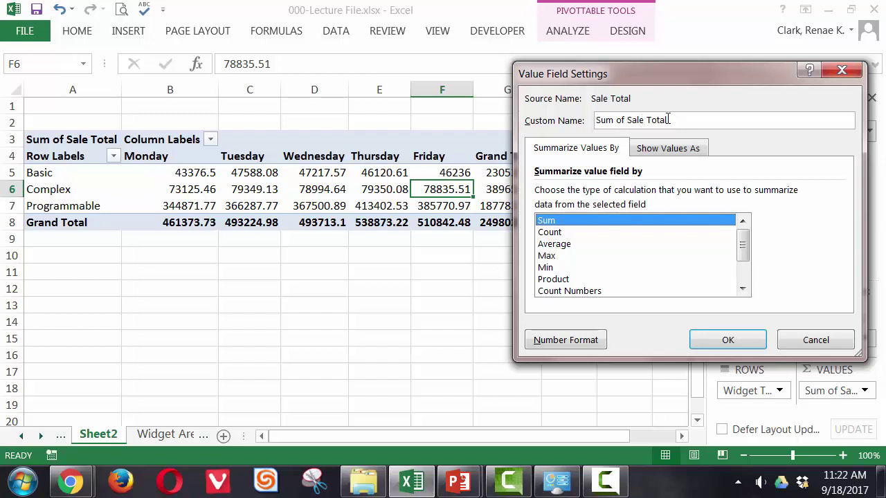
drag(683, 118, 559, 142)
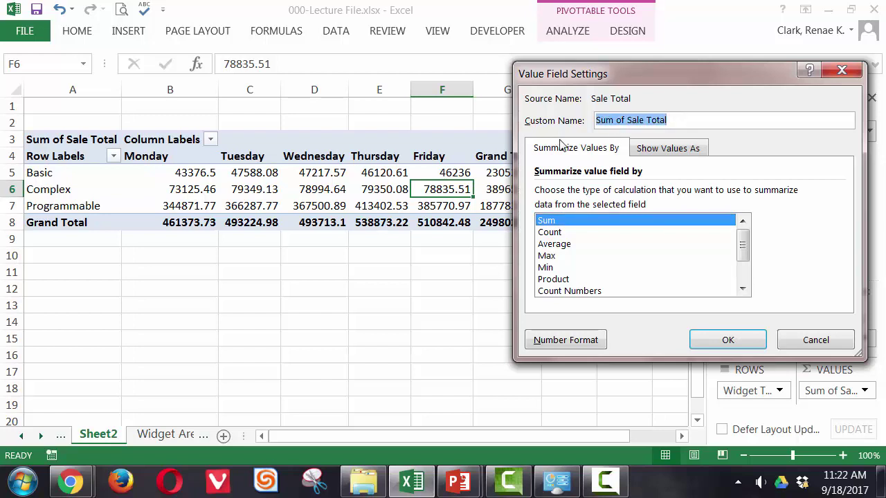
text(Total Sales)
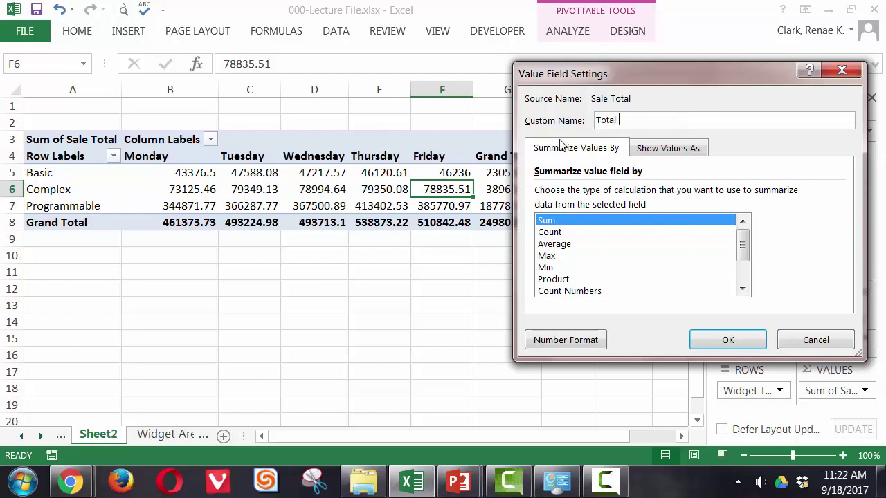
click(573, 347)
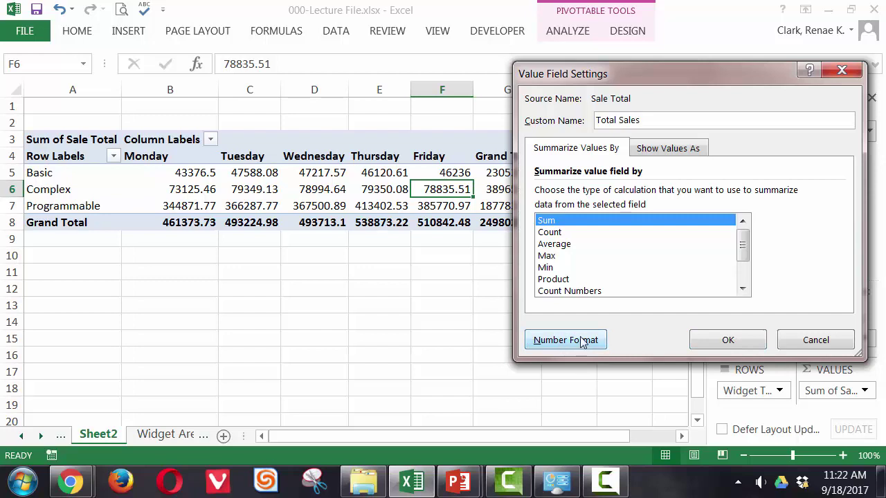
drag(544, 41, 524, 17)
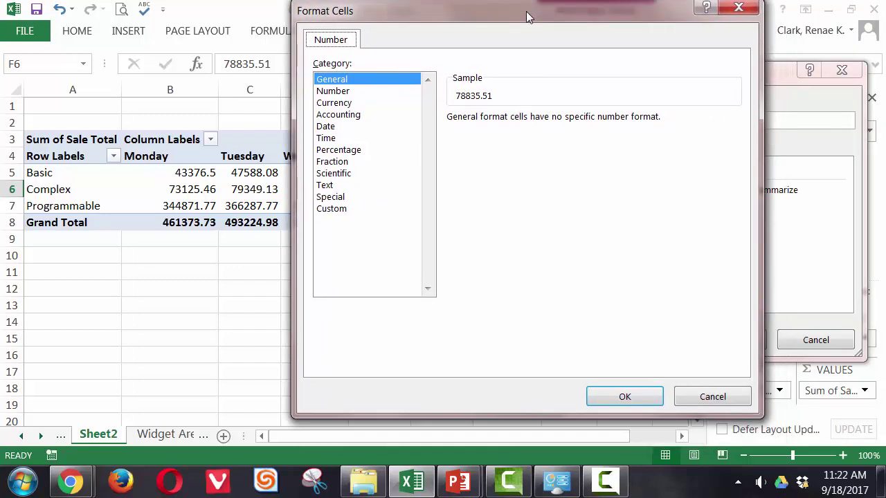
Step: Apply Accounting format with $ and two decimals to the Total Sales values
click(339, 115)
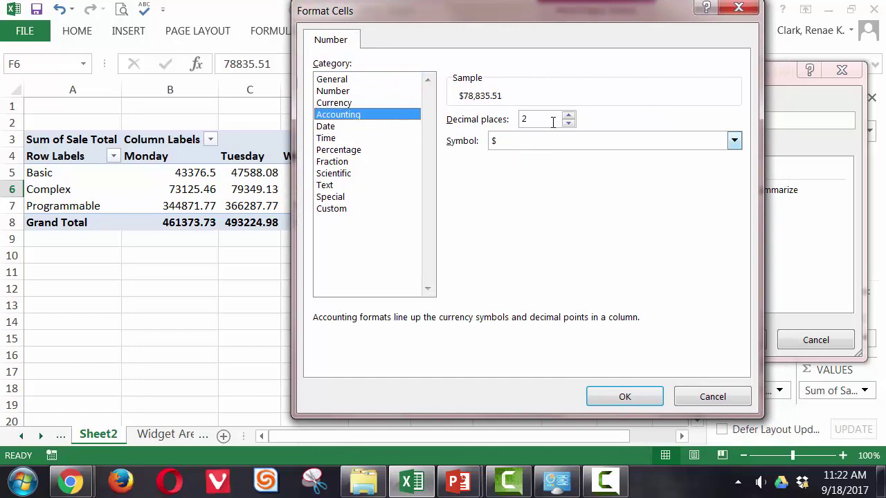
click(625, 398)
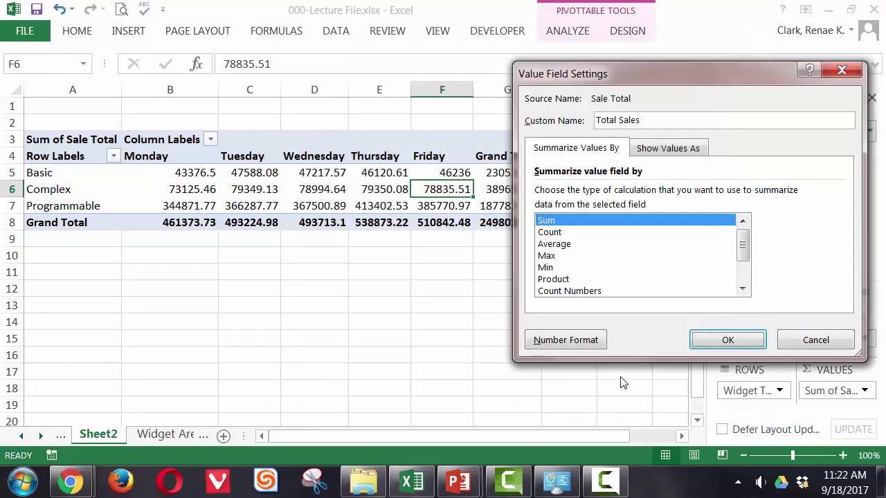
click(741, 344)
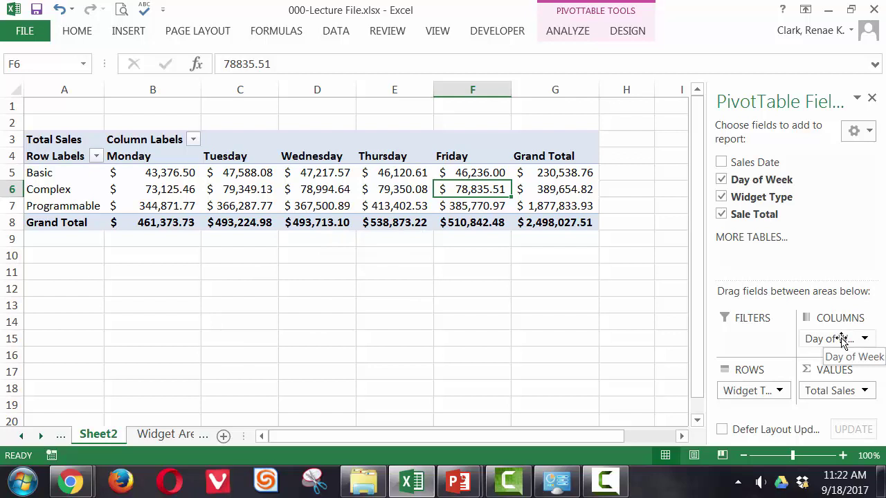
Step: Move Day of Week into rows with Widget Type nested beneath each weekday
drag(842, 339, 766, 420)
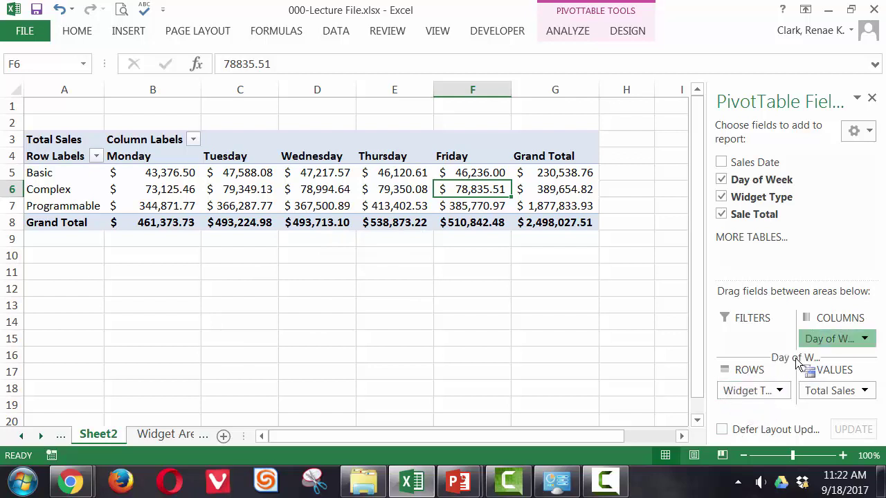
drag(775, 393, 755, 413)
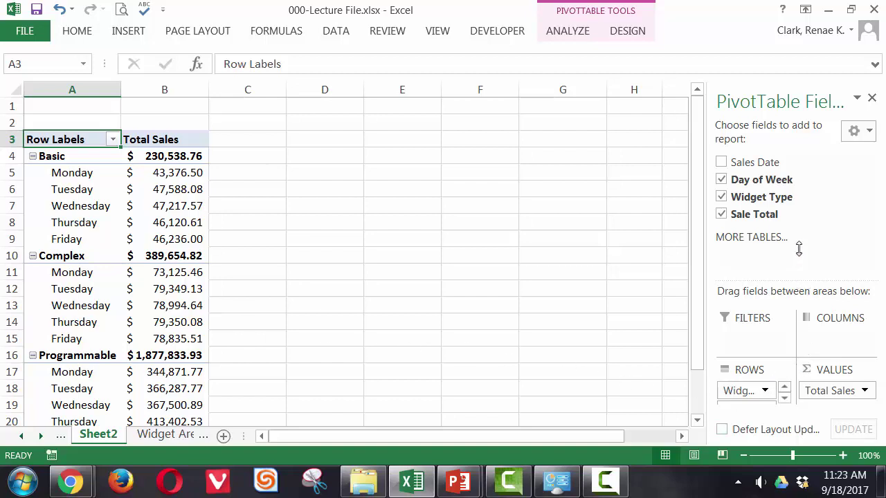
drag(809, 242, 808, 182)
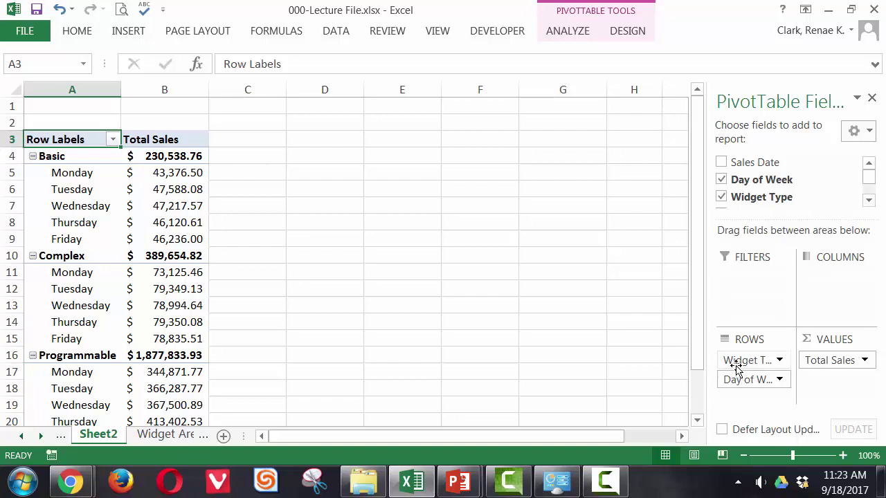
drag(738, 370, 745, 396)
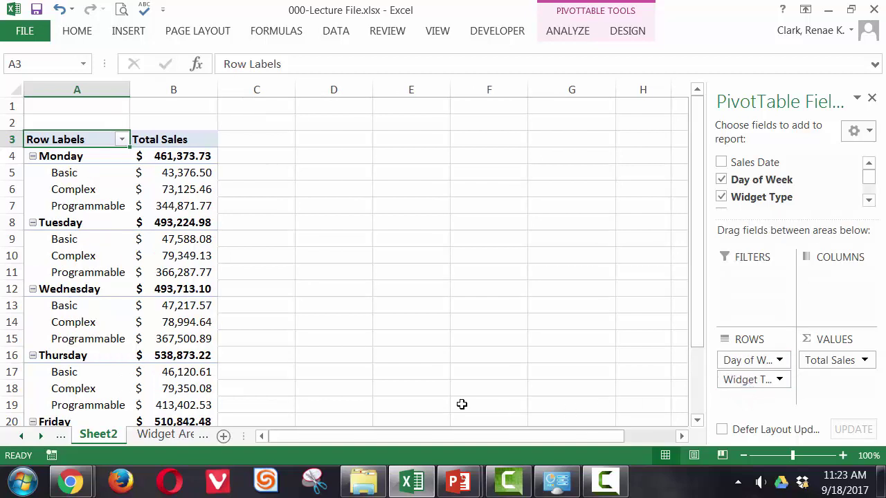
Step: Apply the orange Medium PivotTable style to the pivot table
click(166, 436)
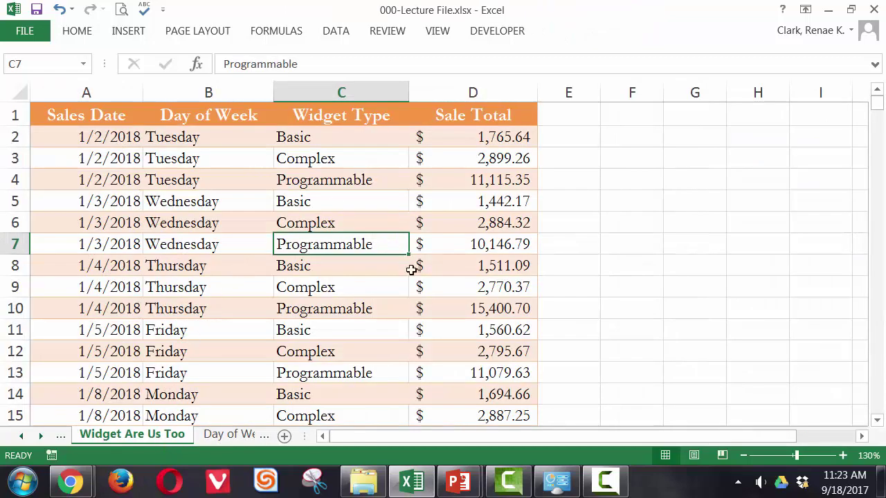
key(ctrl+Page_Up)
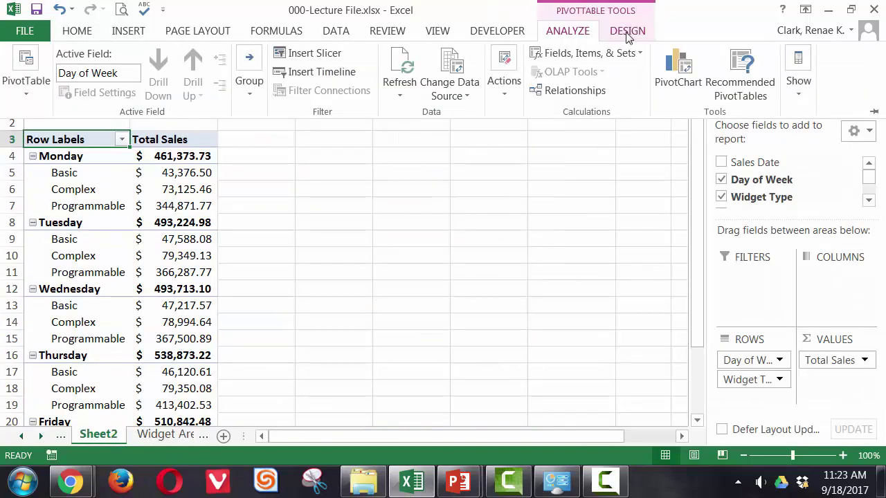
click(627, 32)
click(603, 79)
click(804, 88)
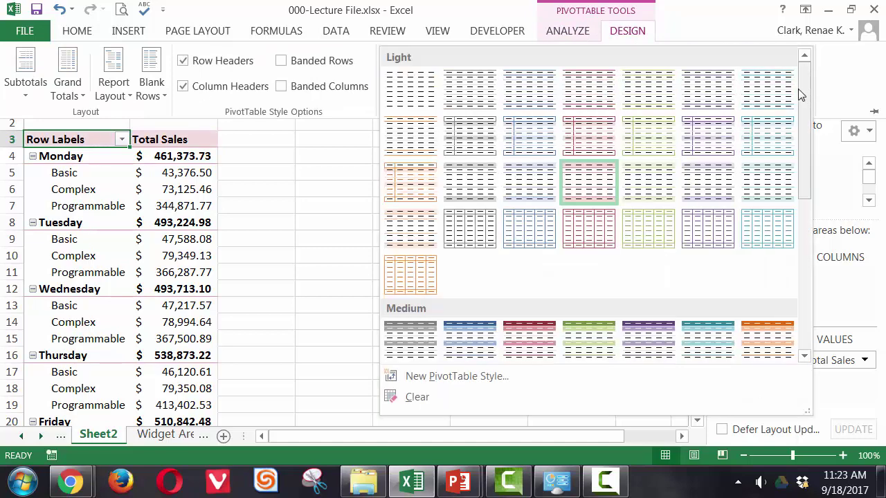
click(754, 339)
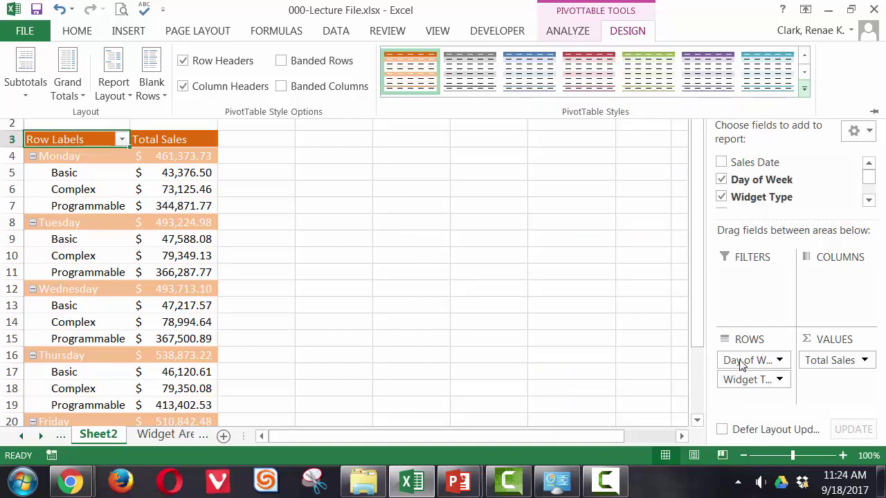
Step: Move Widget Type to columns to show Basic, Complex and Programmable across the top
drag(745, 385, 837, 280)
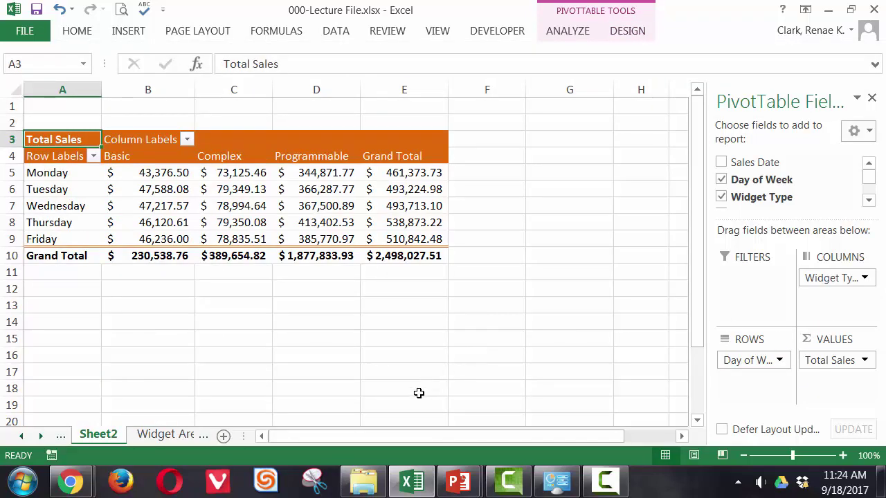